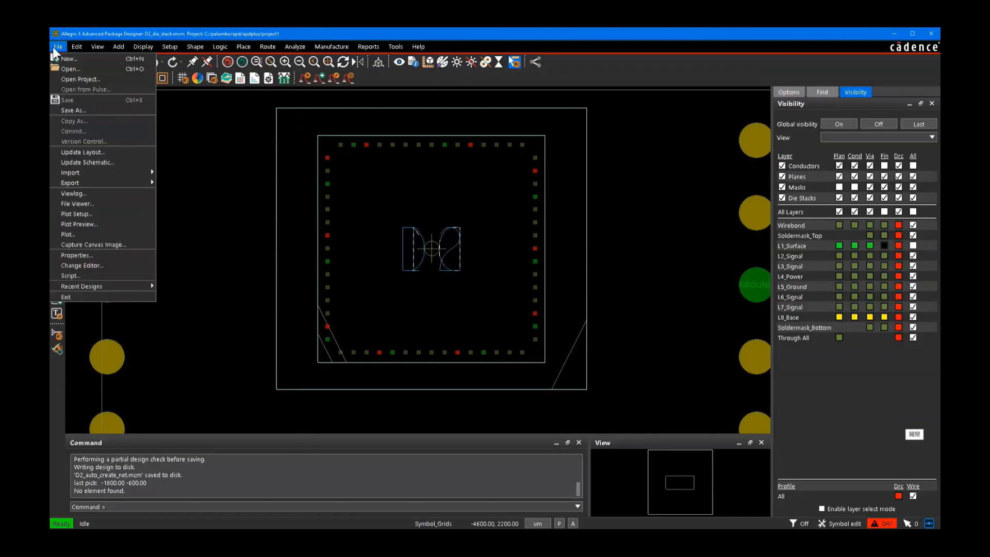
Step: Open the design D2_auto_create_net.mcm from the apdplus solutions folder
left_click(65, 67)
left_click(521, 181)
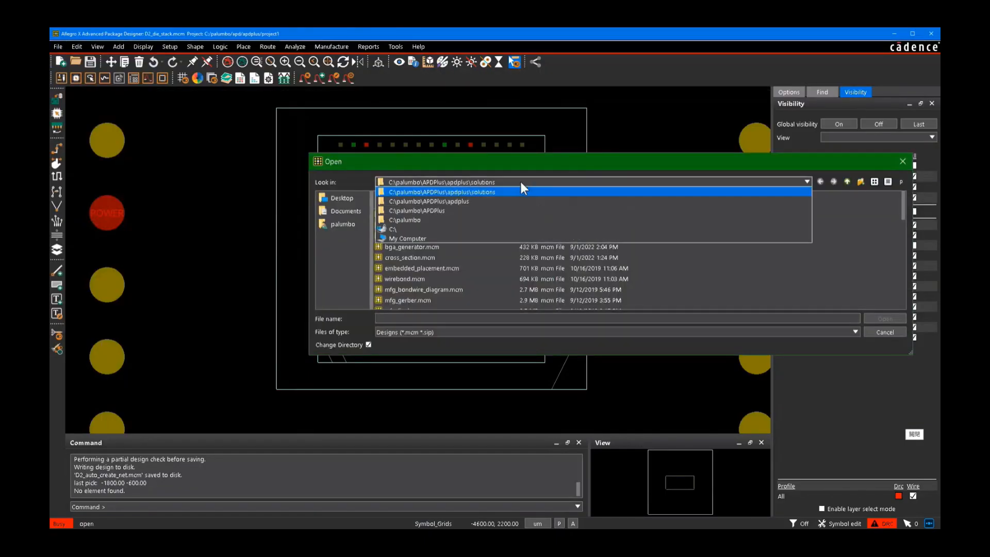
left_click(515, 191)
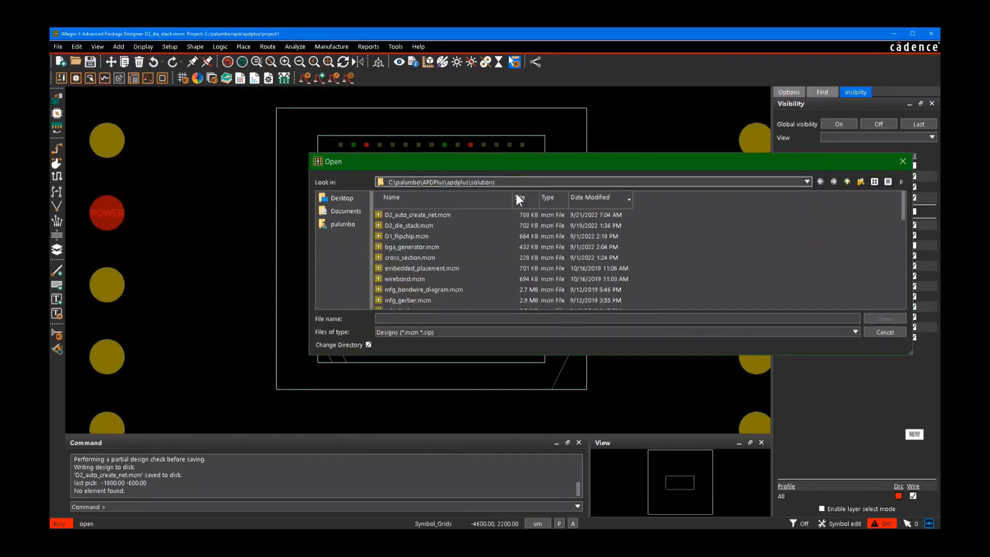
left_click(463, 215)
double_click(438, 214)
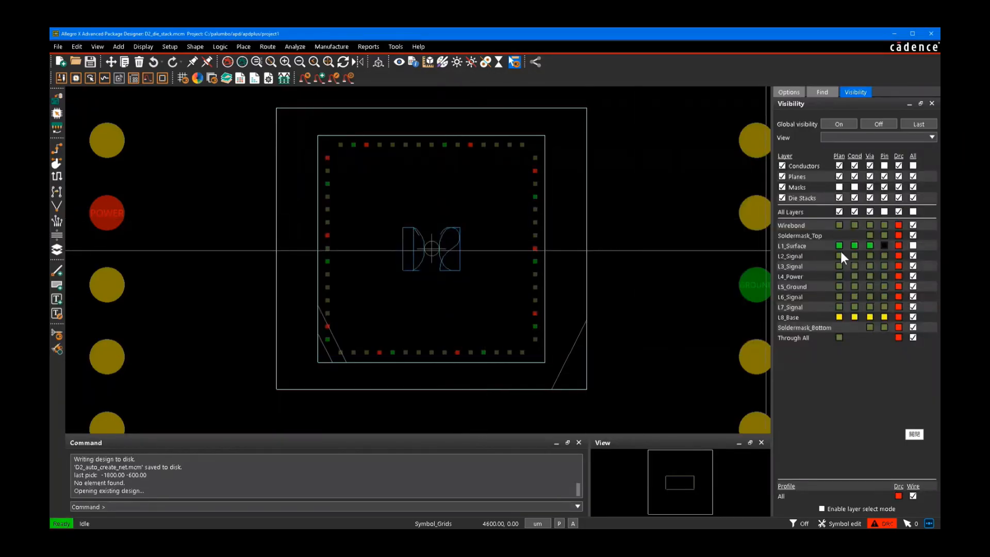
Step: Toggle the pin visibility of the Wirebond and L1_Surface layers to identify which layer holds the die pins
left_click(885, 225)
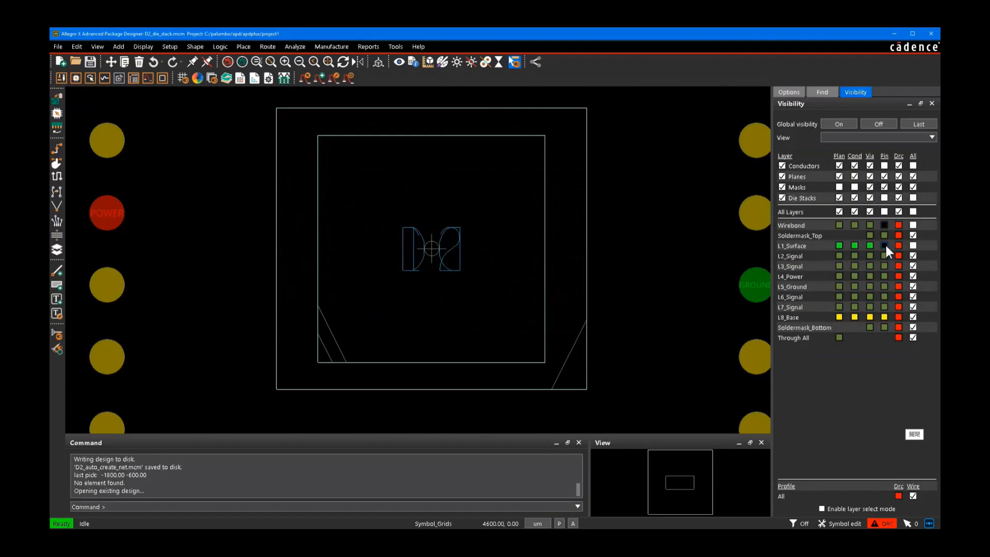
left_click(885, 246)
left_click(885, 246)
left_click(884, 227)
left_click(884, 228)
left_click(884, 227)
left_click(884, 227)
left_click(884, 227)
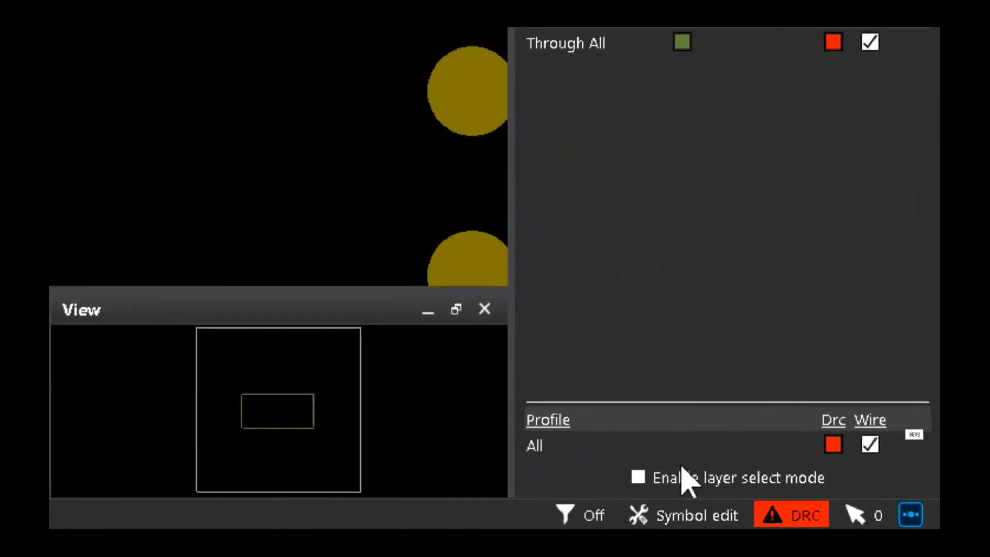
Step: Set the application mode to Symbol Edit
left_click(697, 518)
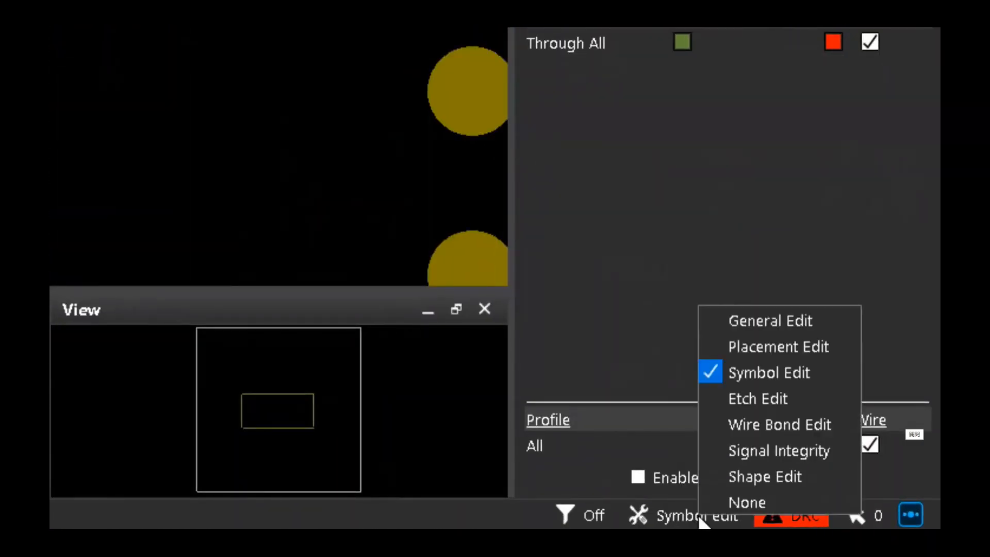
left_click(765, 373)
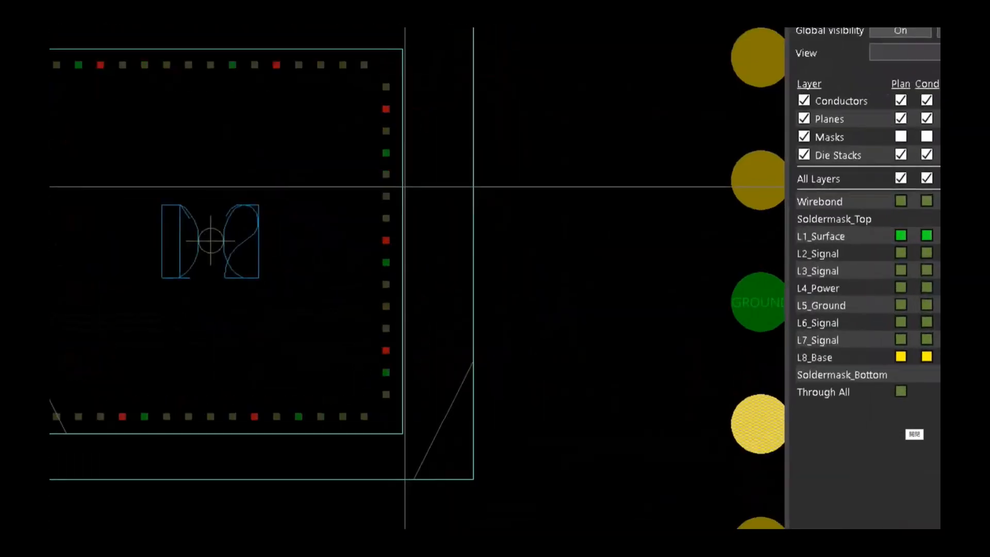
Step: Inspect the commands available for the D2 die symbol by cycling the selection from one of its pins
mouse_move(534, 219)
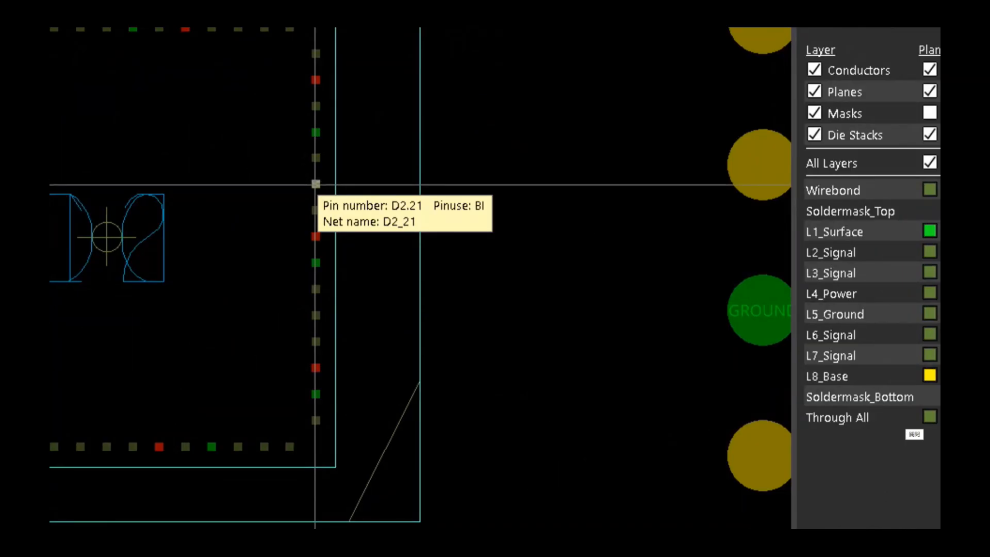
left_click(316, 184)
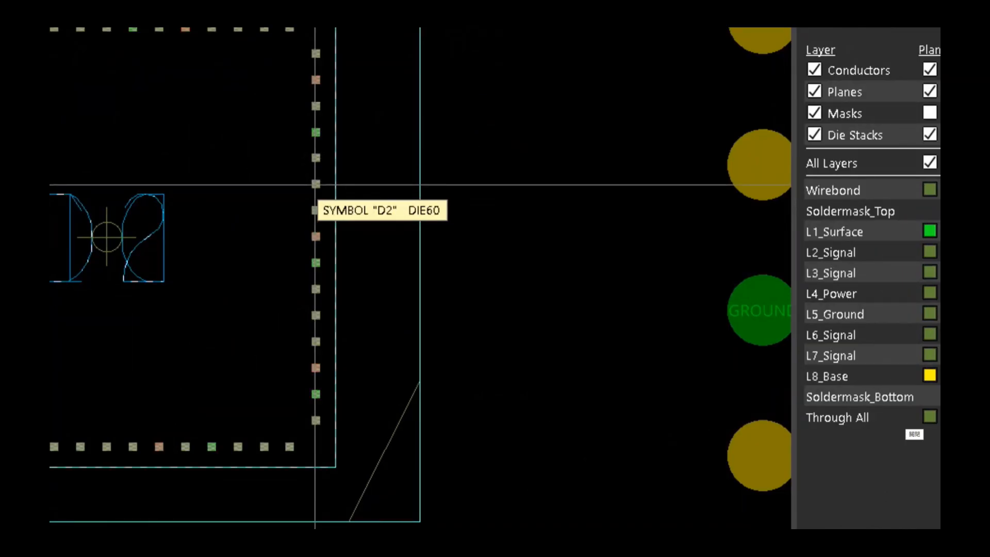
right_click(316, 184)
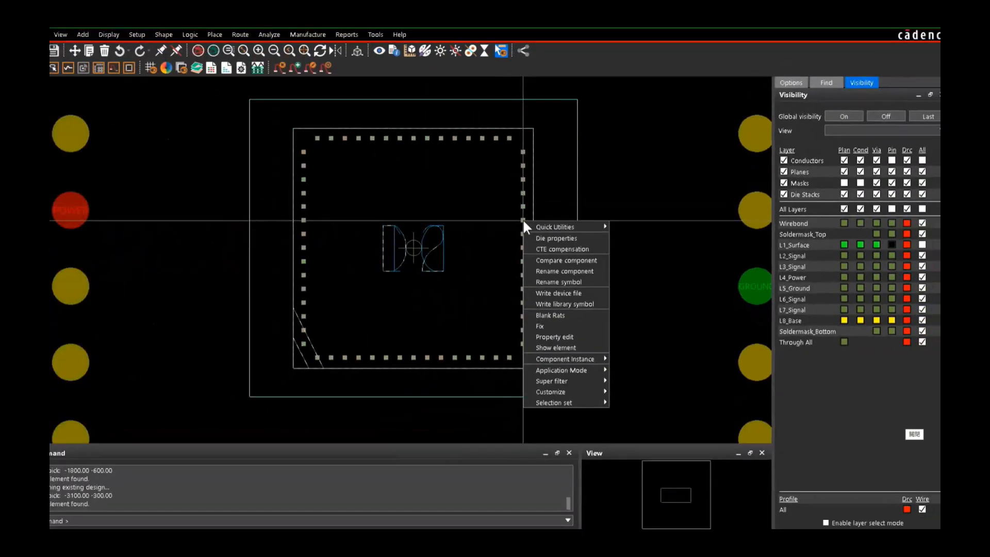
left_click(673, 191)
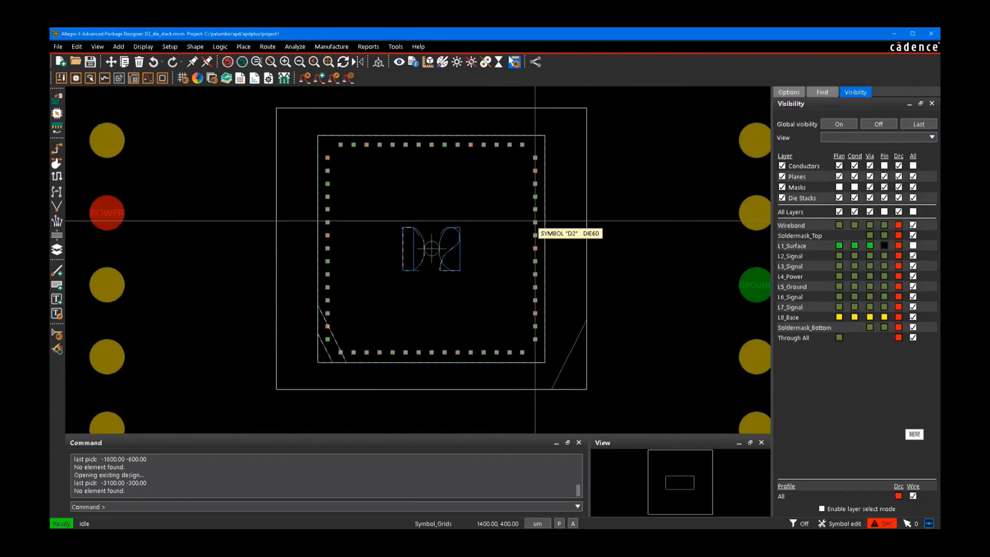
Step: Delete the Locked property from the D2 die symbol
right_click(536, 221)
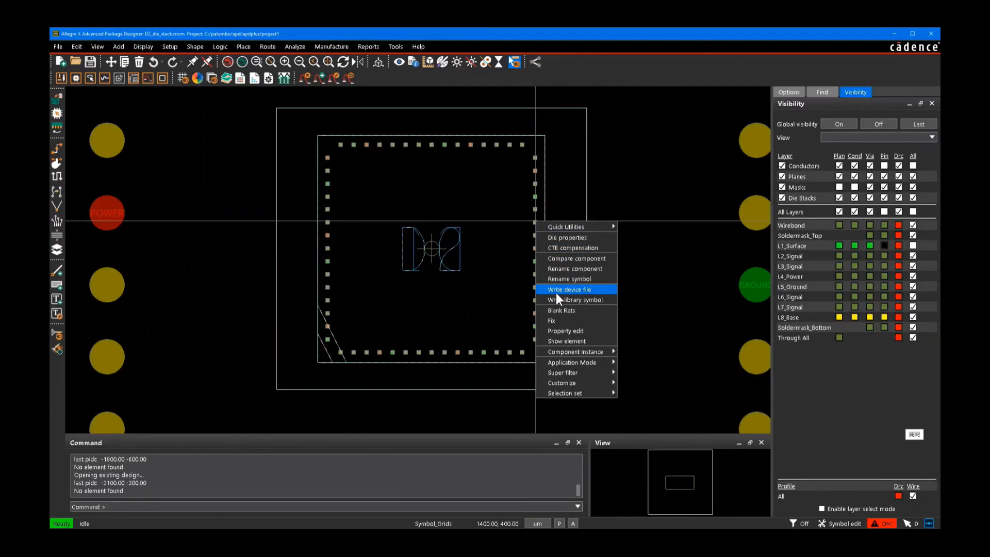
left_click(553, 330)
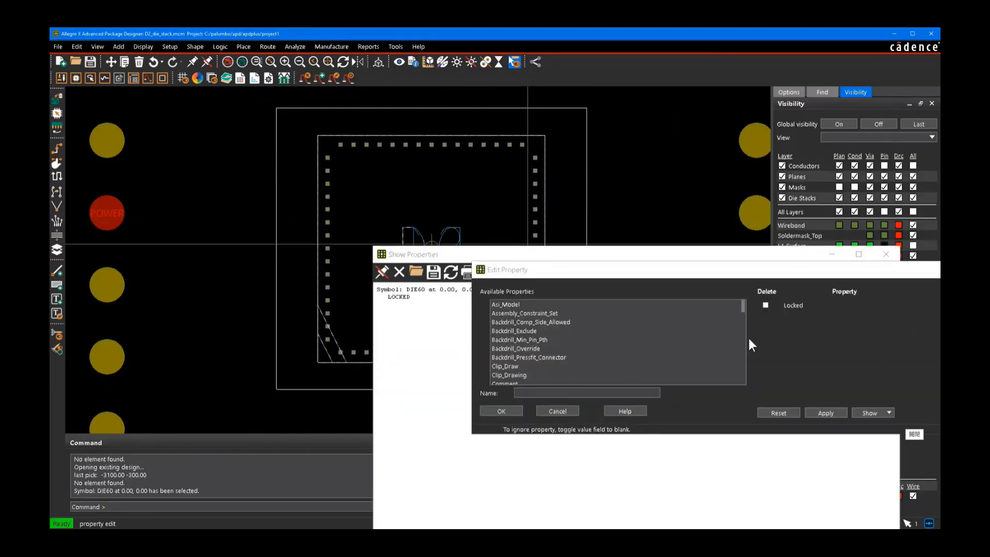
left_click(766, 305)
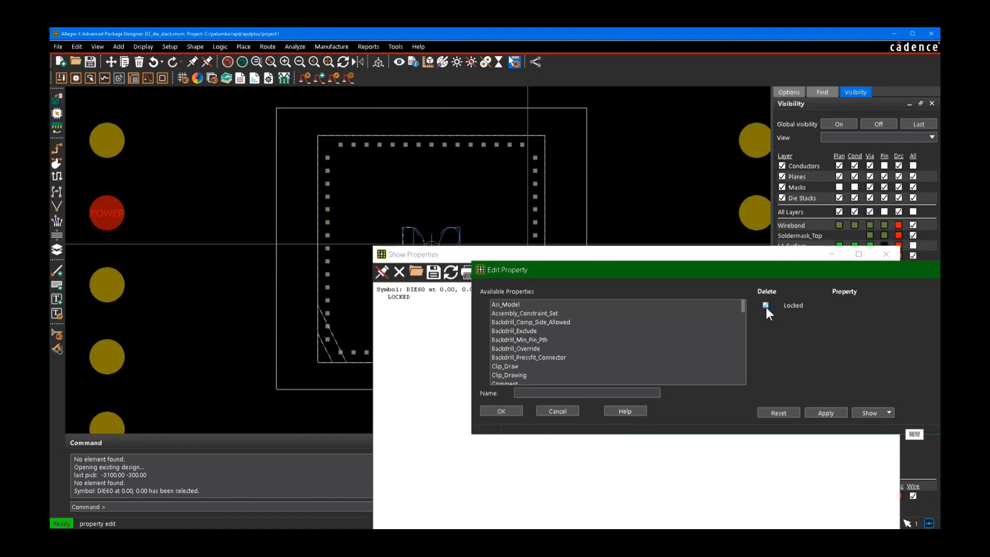
left_click(501, 411)
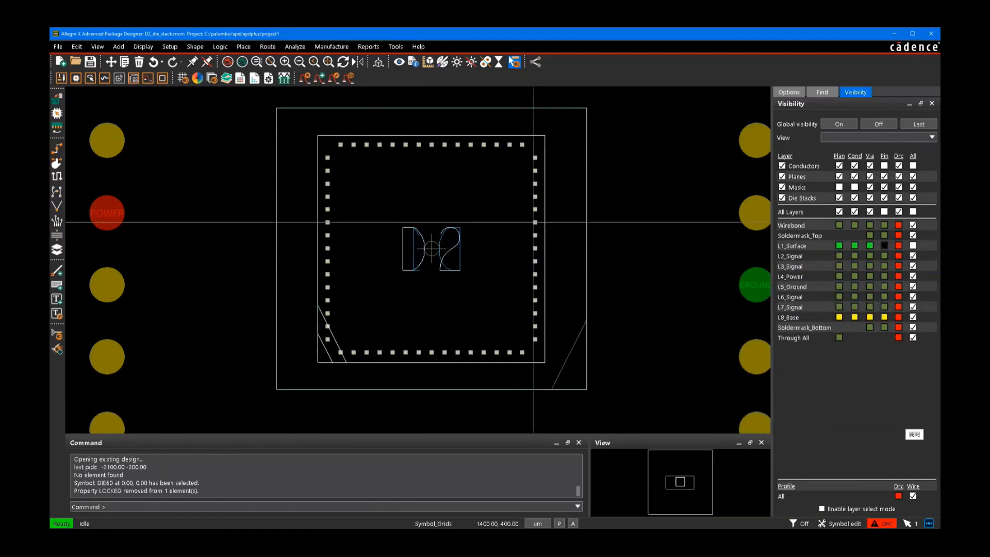
Step: Calculate the D2 die's base grid pitch from its existing pins and exit the pin pitch settings without applying
right_click(534, 222)
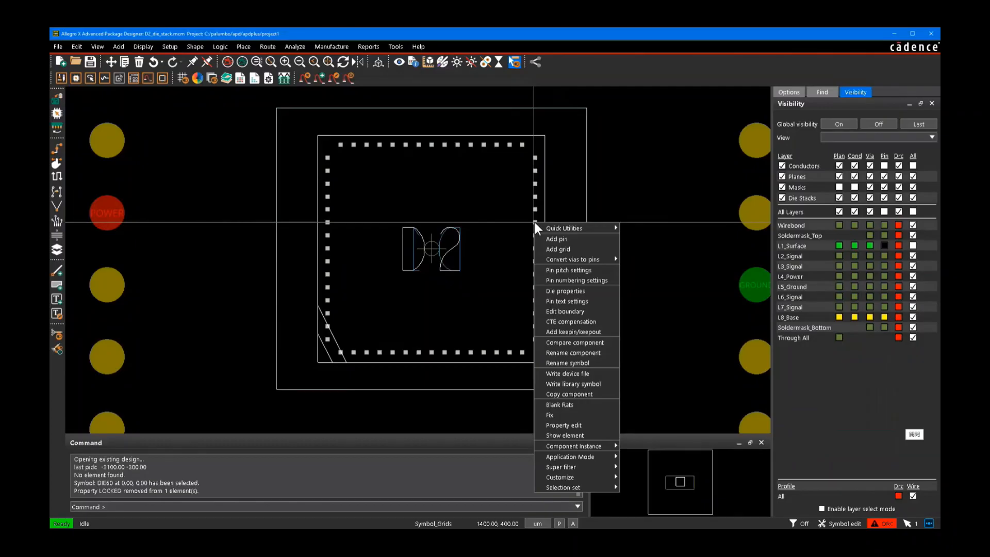
left_click(590, 268)
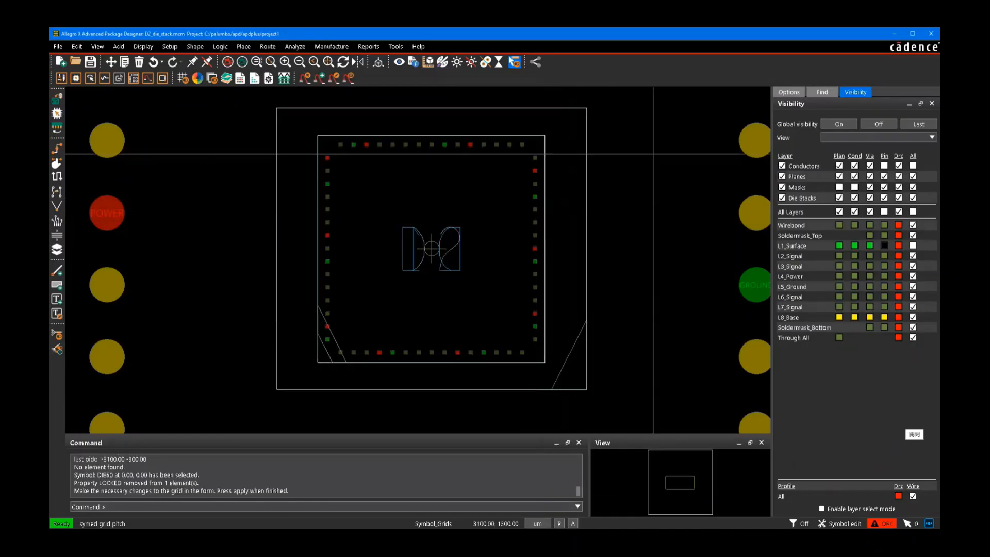
left_click(794, 97)
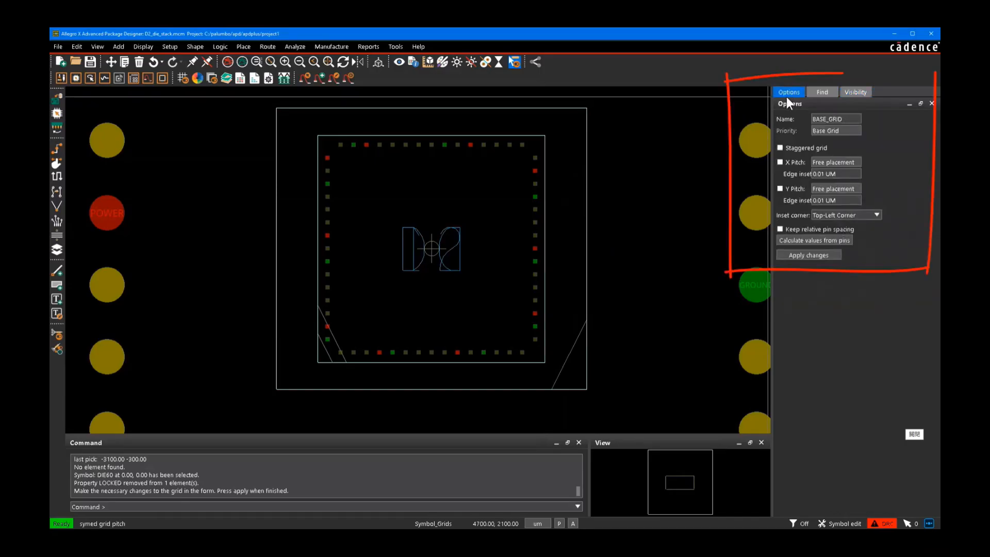
left_click(847, 239)
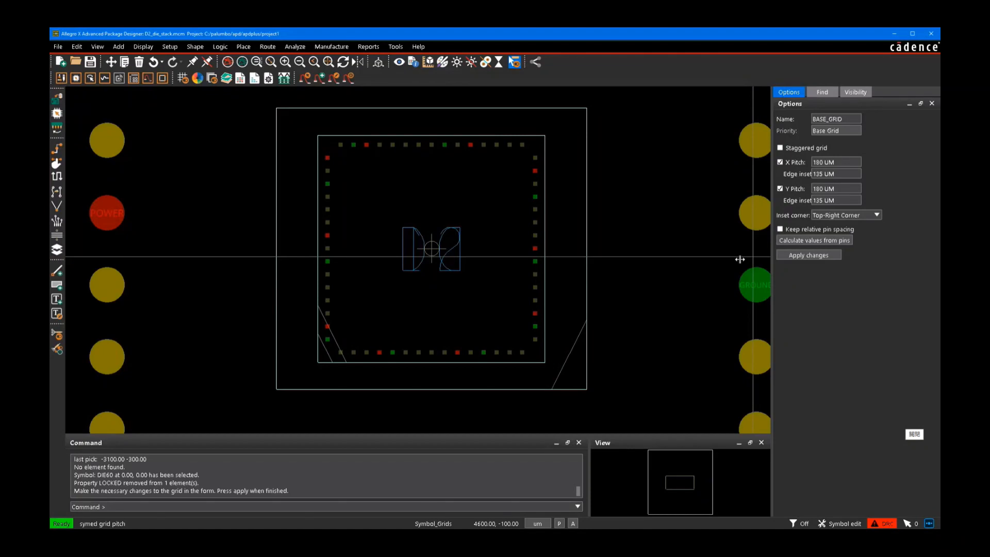
right_click(616, 253)
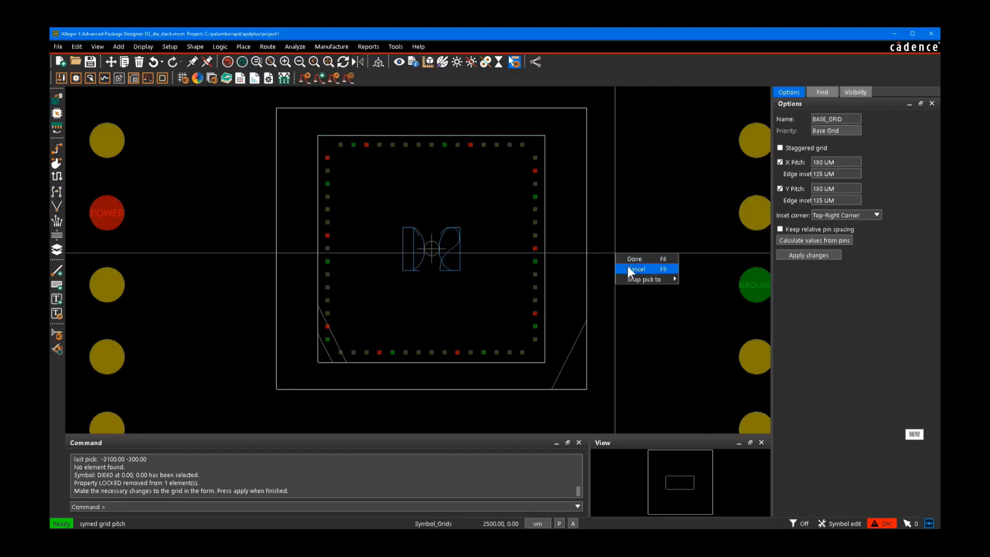
left_click(627, 265)
Step: Restrict the find filter to pins only
left_click(828, 93)
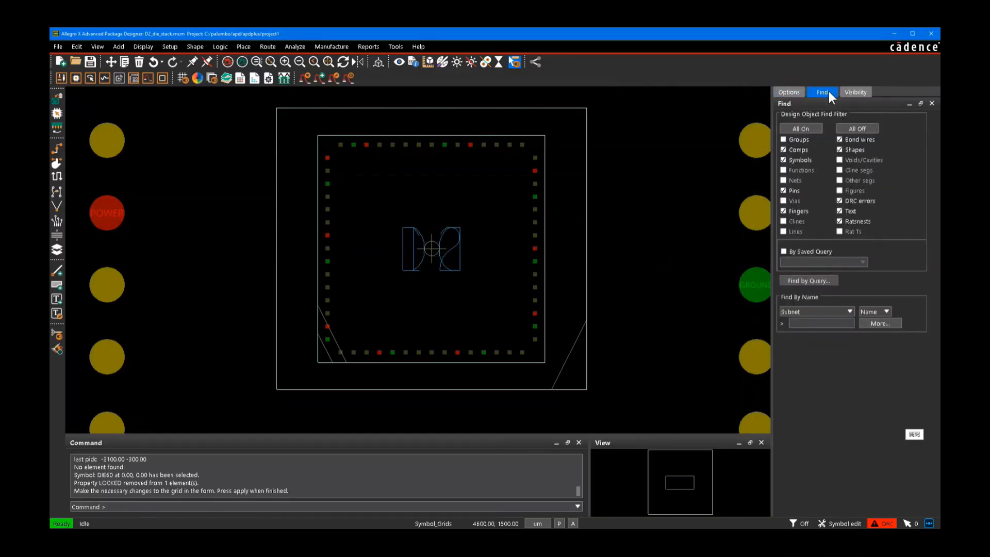
left_click(857, 129)
left_click(797, 190)
Step: Respace the die's left column of pins to a 160 UM vertical pitch, using the lowest pin as reference
left_click_drag(305, 154, 333, 349)
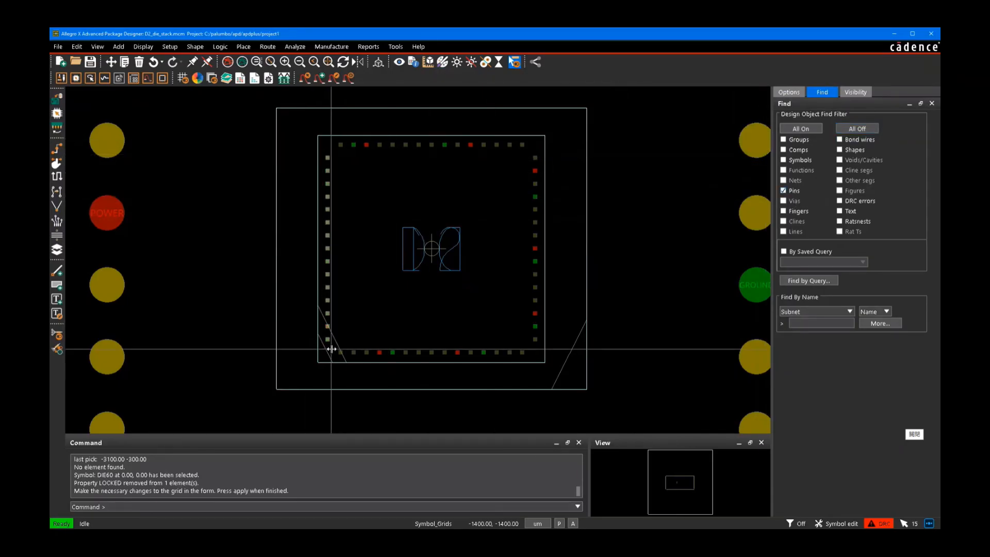
right_click(326, 288)
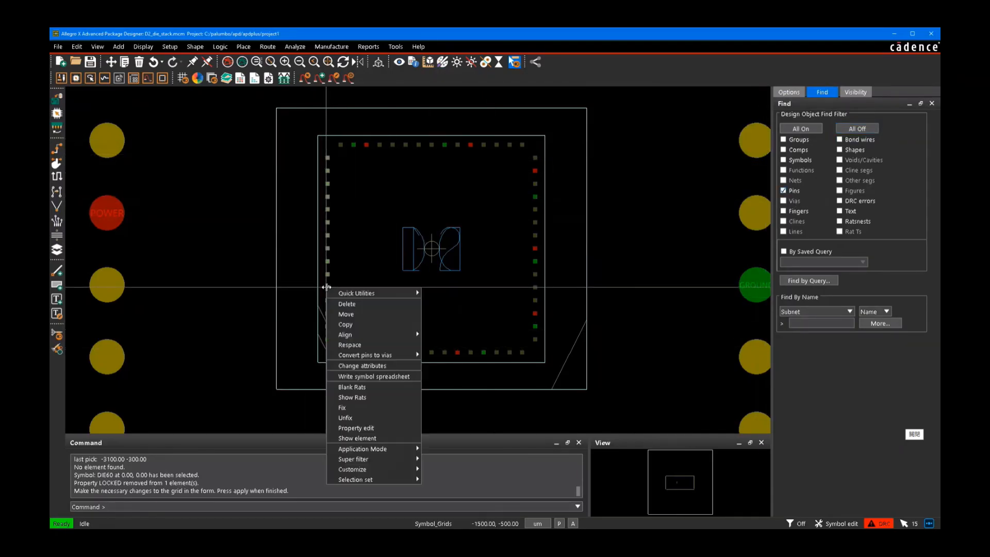
left_click(359, 345)
left_click(787, 93)
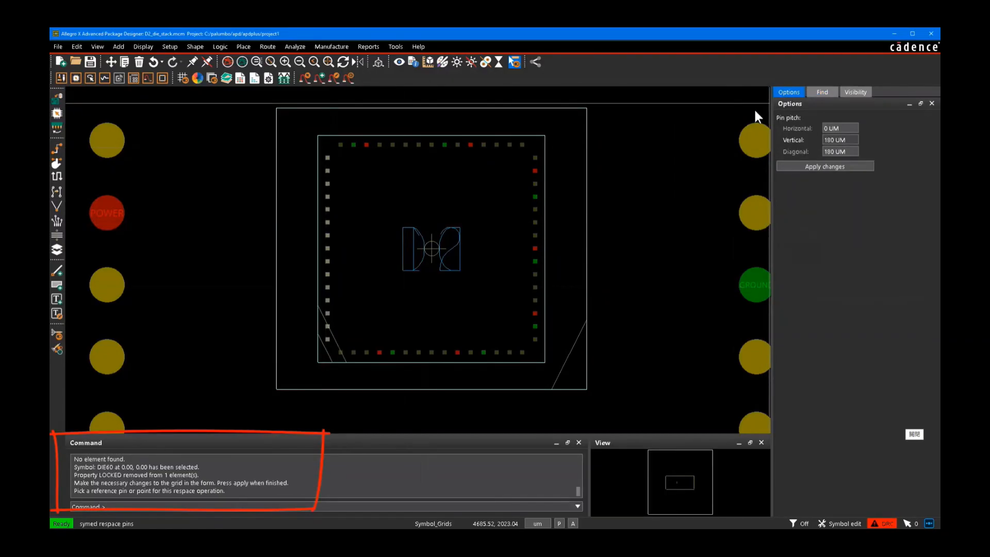
left_click(326, 340)
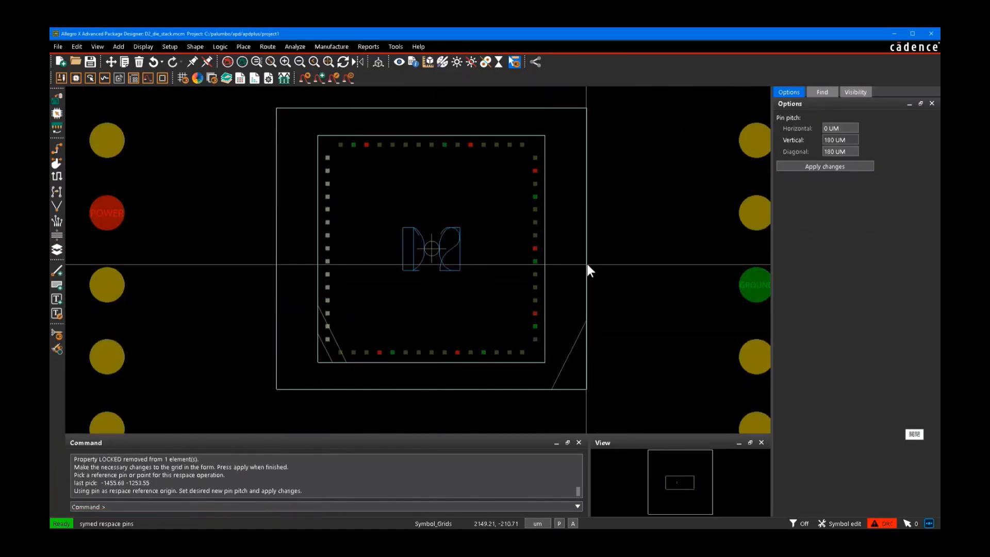
double_click(829, 139)
type("16")
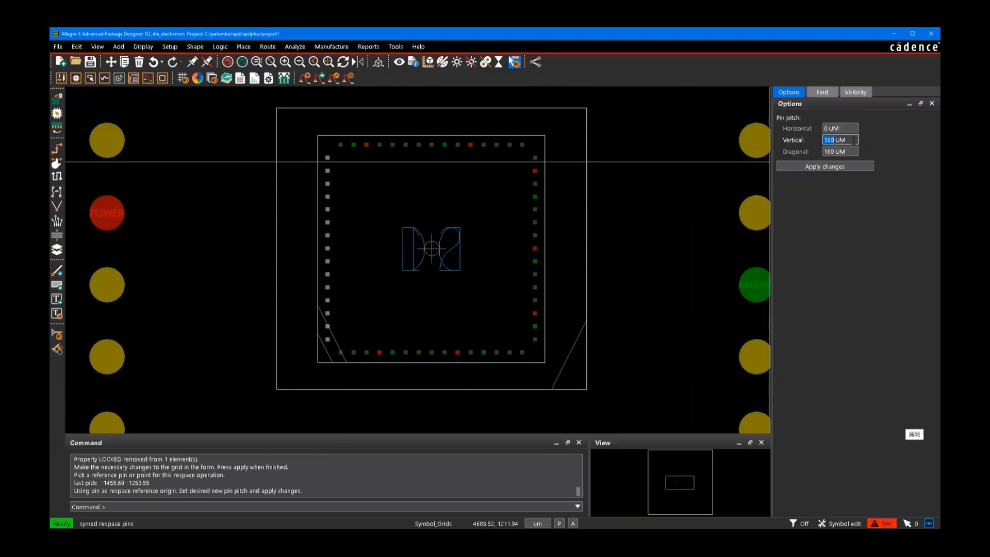
type("0")
key("Tab")
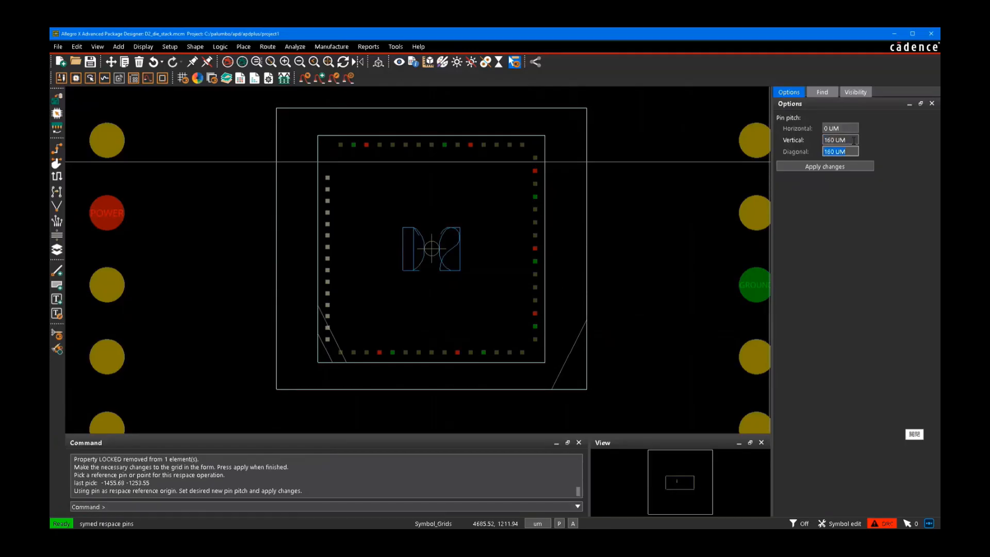
left_click(831, 168)
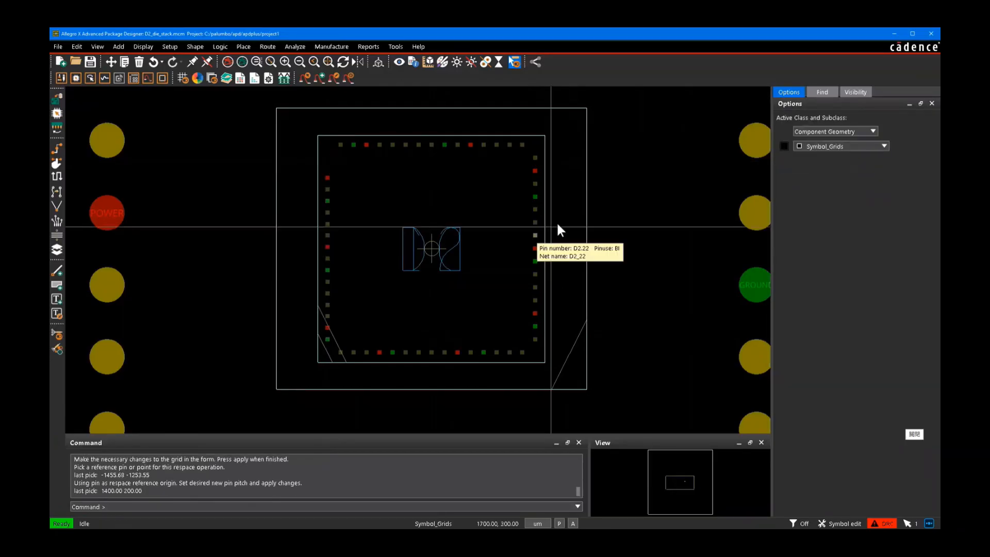
Step: Turn all find filter objects back on, recalculate the D2 symbol's base grid from its pins and apply the values
left_click(826, 93)
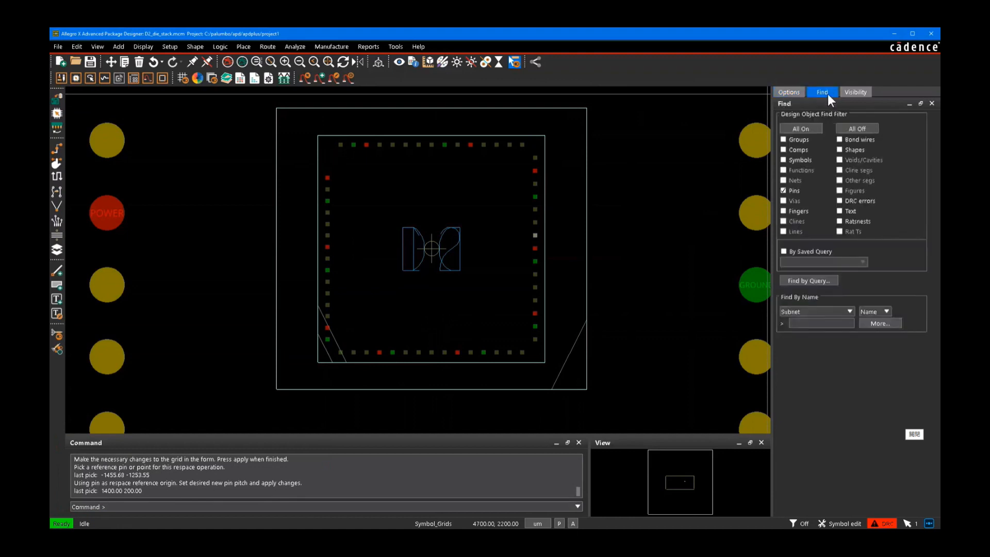
left_click(815, 128)
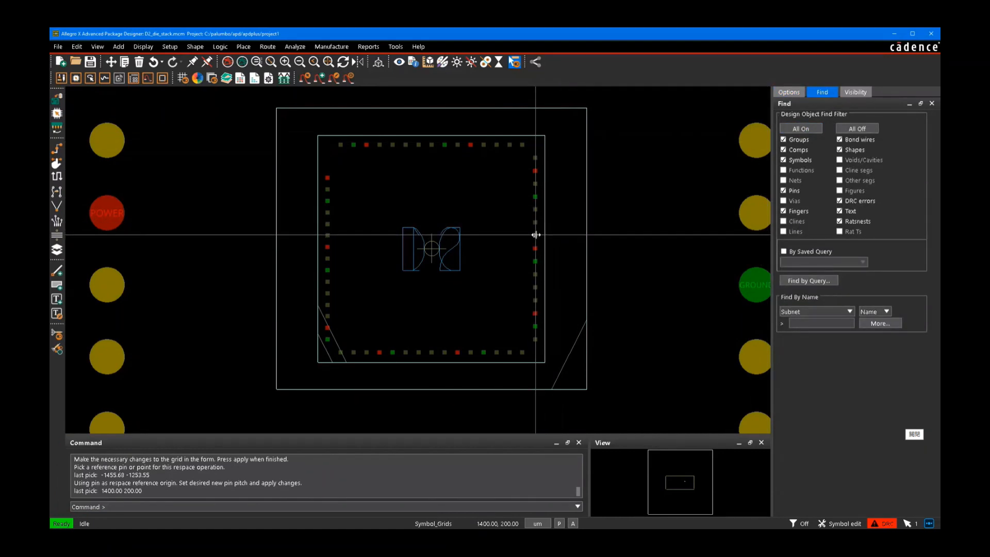
mouse_move(536, 235)
key("Tab")
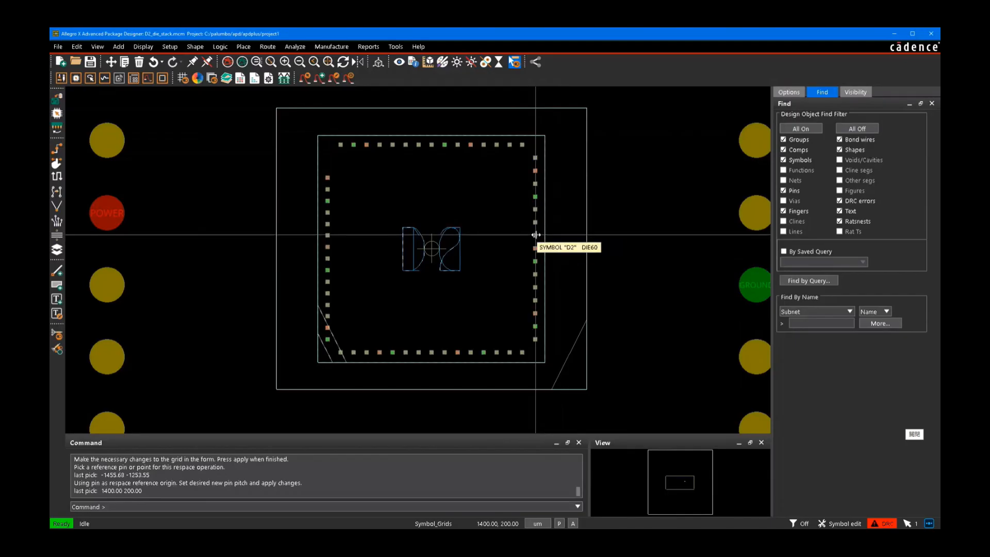
right_click(536, 235)
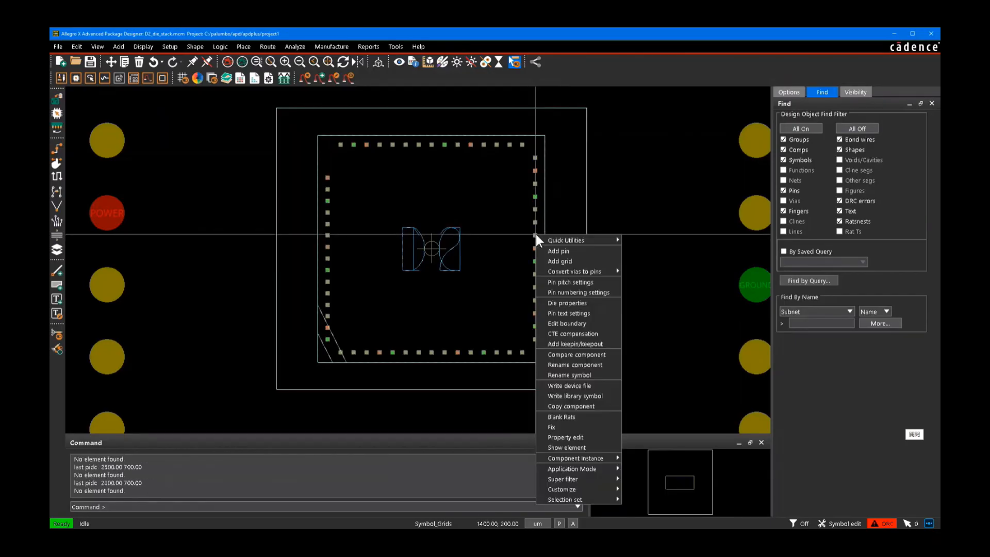
left_click(558, 282)
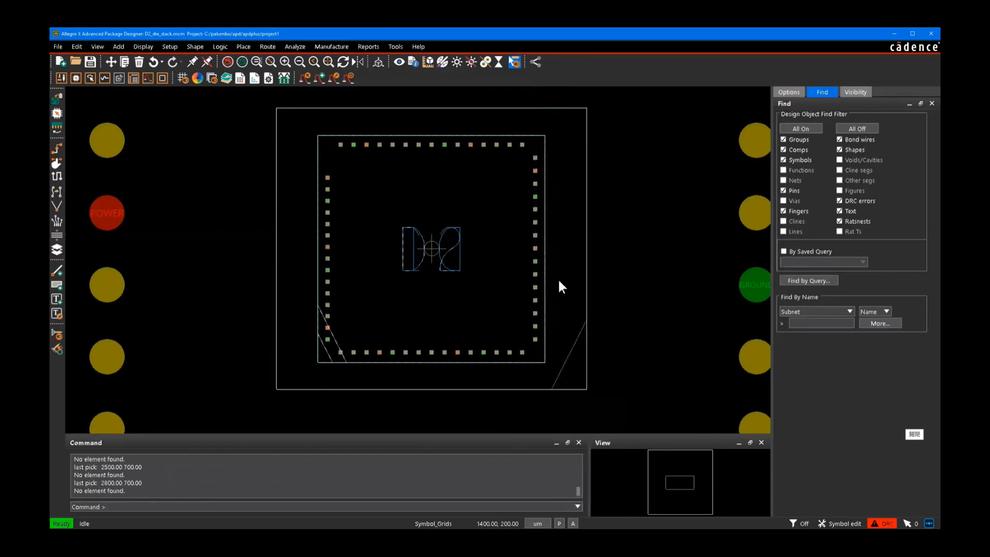
left_click(789, 92)
left_click(813, 240)
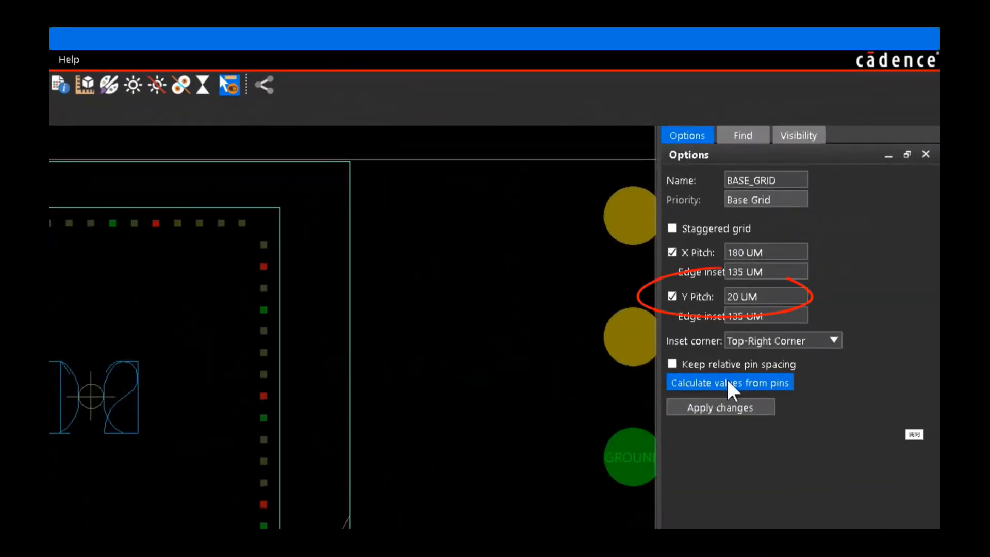
left_click(726, 407)
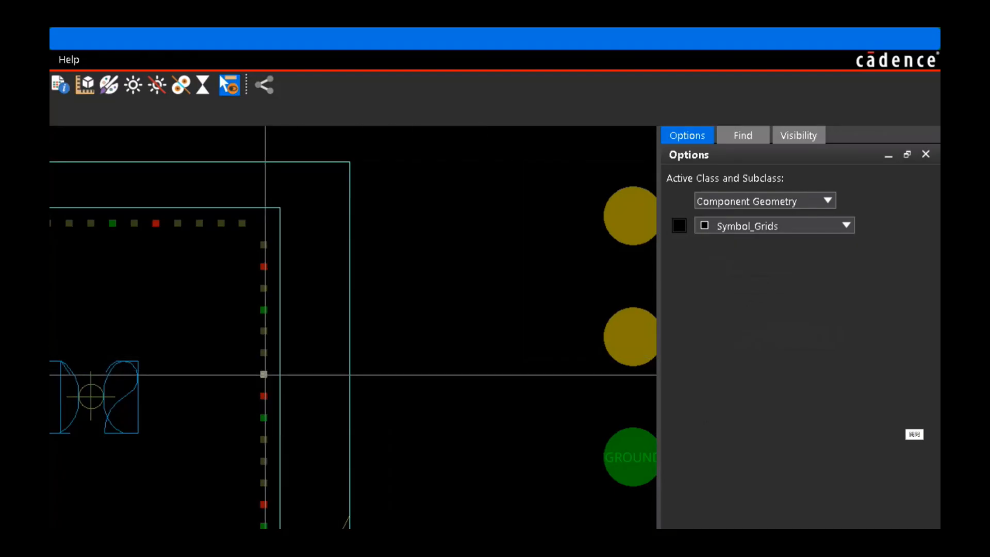
Step: Start adding pins to the D2 die symbol and assign them to the Ground net, filtering the net list to DC nets
right_click(267, 373)
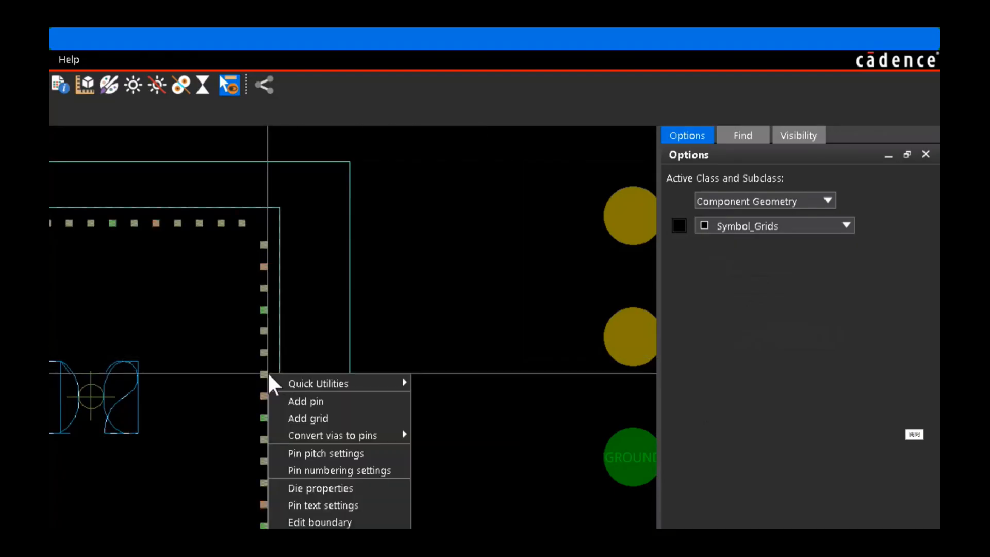
left_click(328, 400)
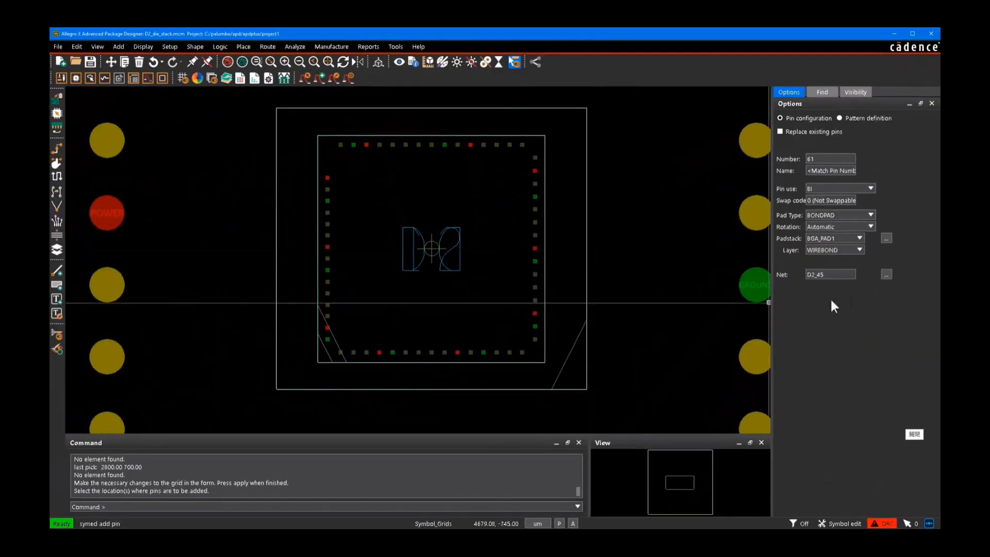
left_click(886, 275)
left_click_drag(466, 288, 467, 355)
left_click(475, 398)
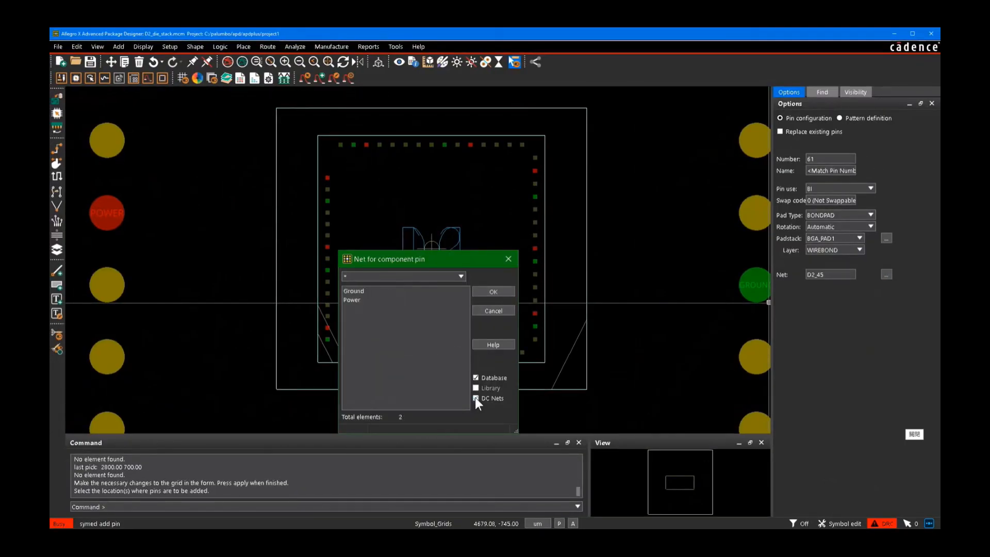
left_click(361, 292)
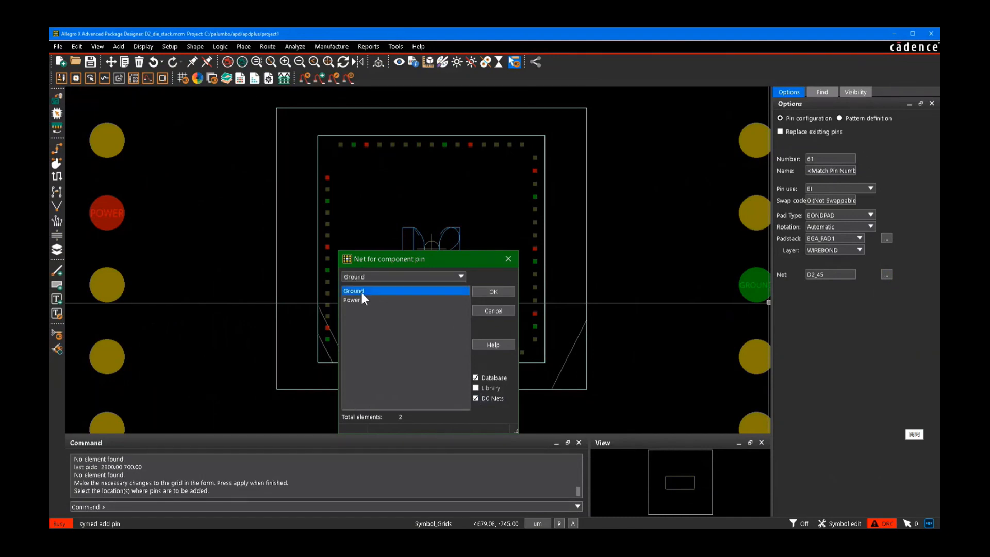
left_click(493, 292)
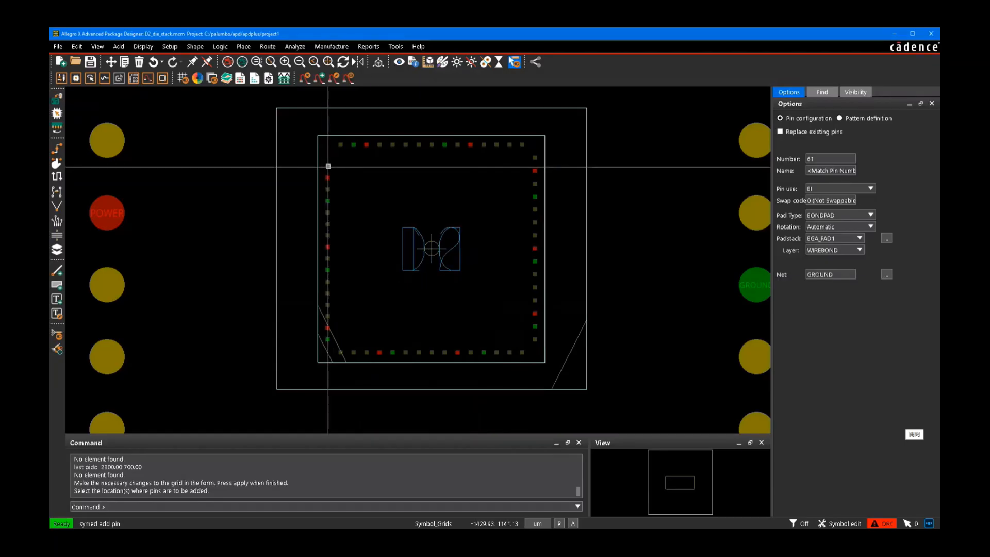
Step: Place two Ground pins above the die's left column, at about (-1430, 1141) and (-1436, 1289), and finish adding pins
left_click(328, 166)
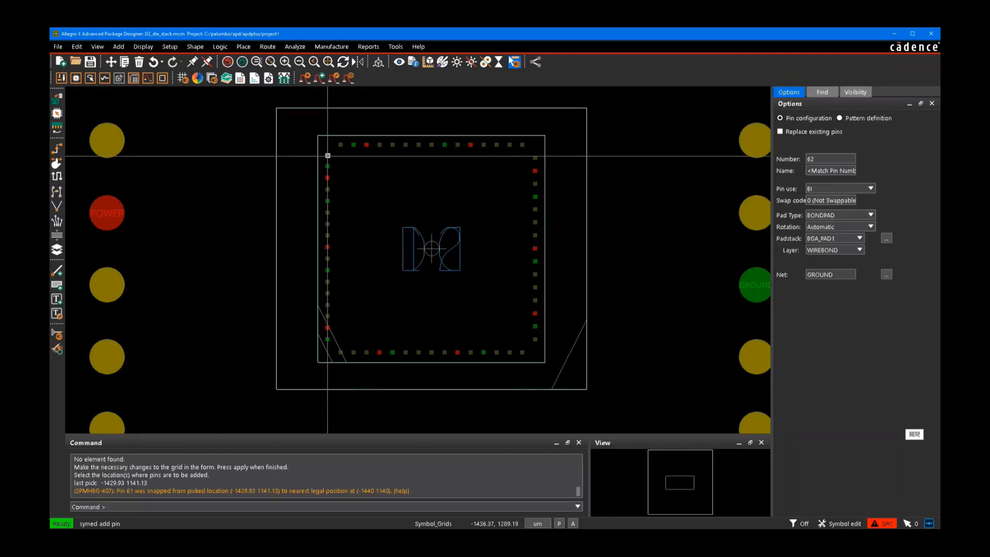
left_click(328, 155)
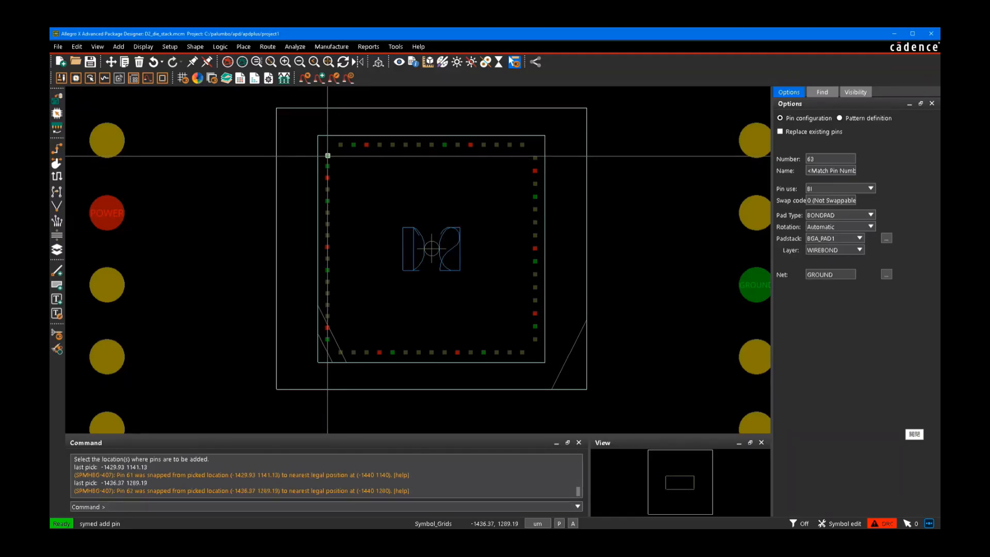
right_click(358, 157)
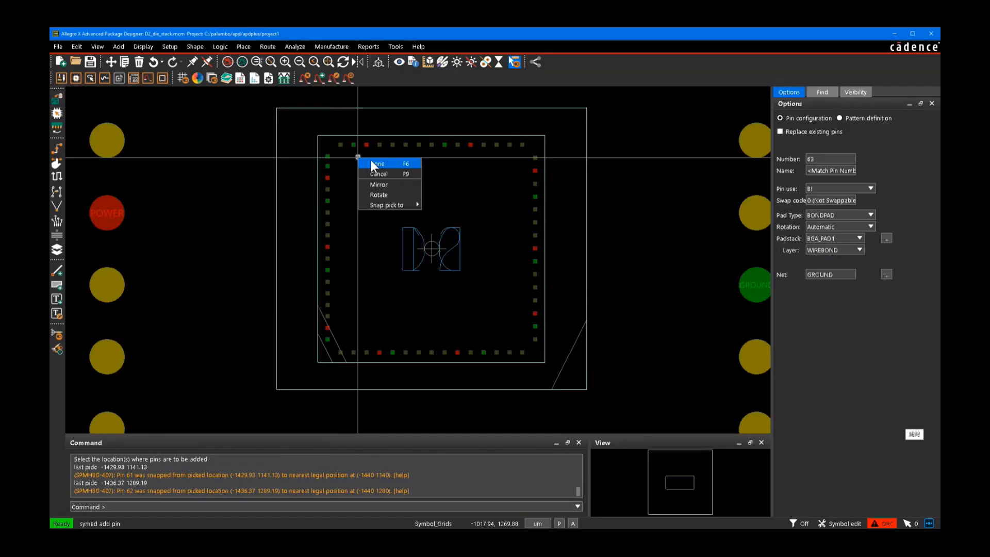
left_click(375, 164)
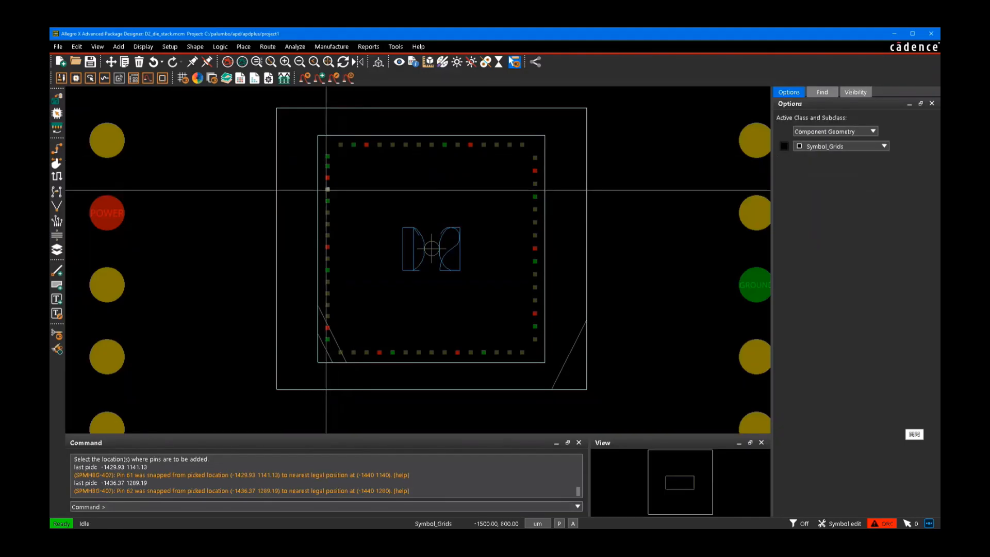
Step: Rename the D2 die symbol to DIE62
right_click(327, 190)
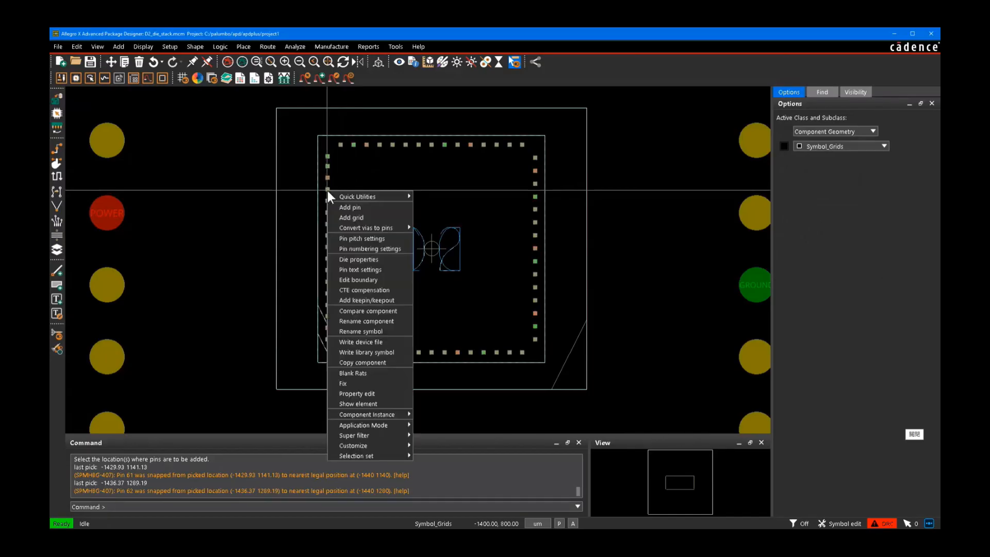
left_click(367, 332)
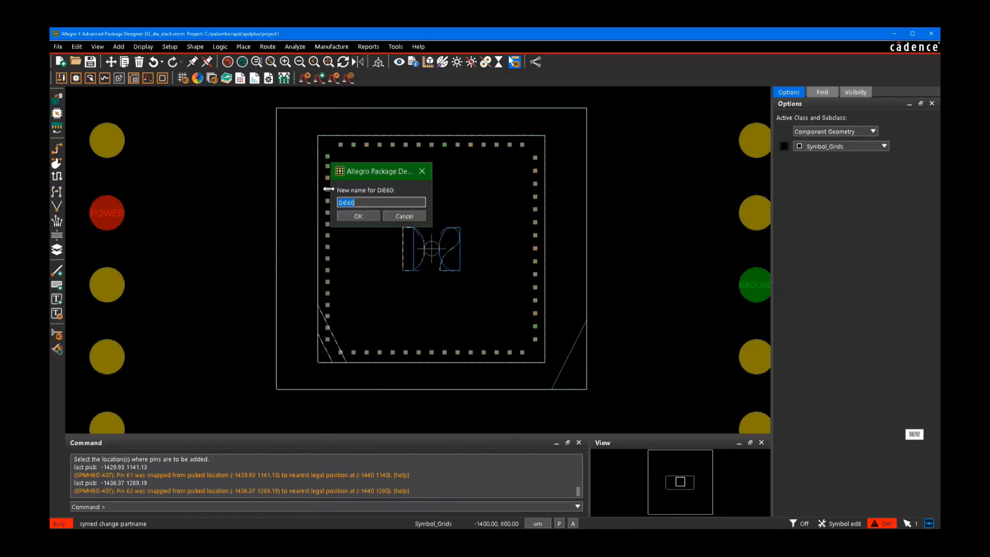
left_click(371, 201)
key("BackSpace")
type("2")
left_click(370, 216)
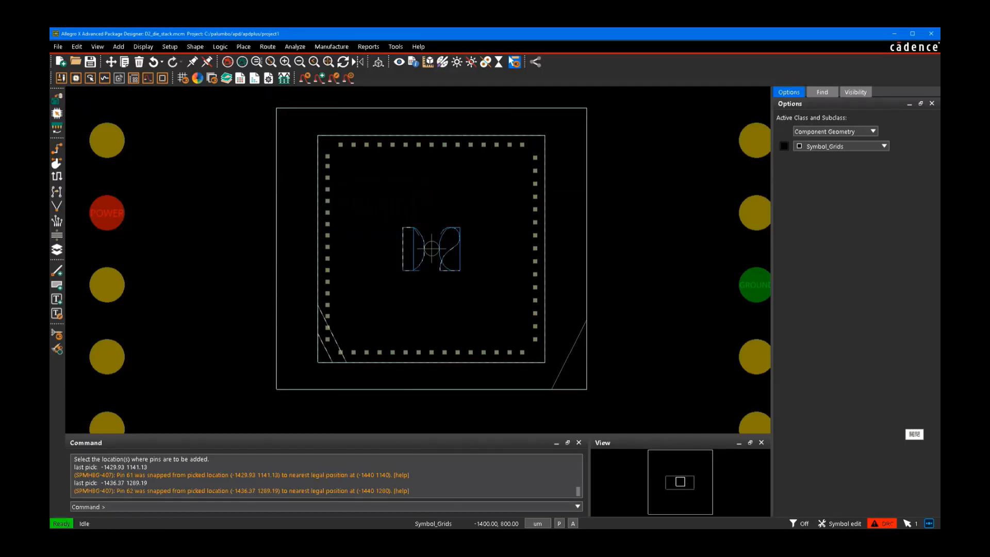
right_click(277, 235)
left_click(241, 225)
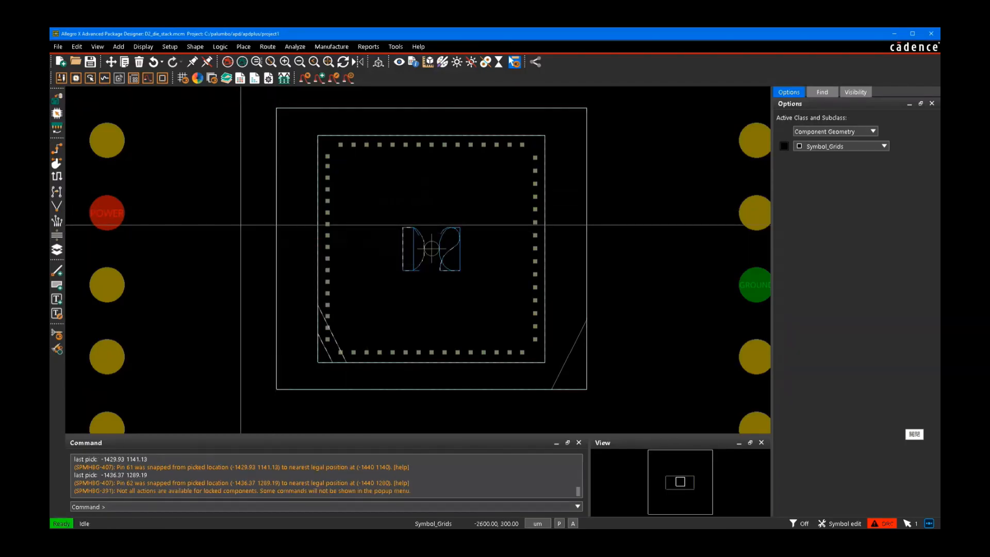